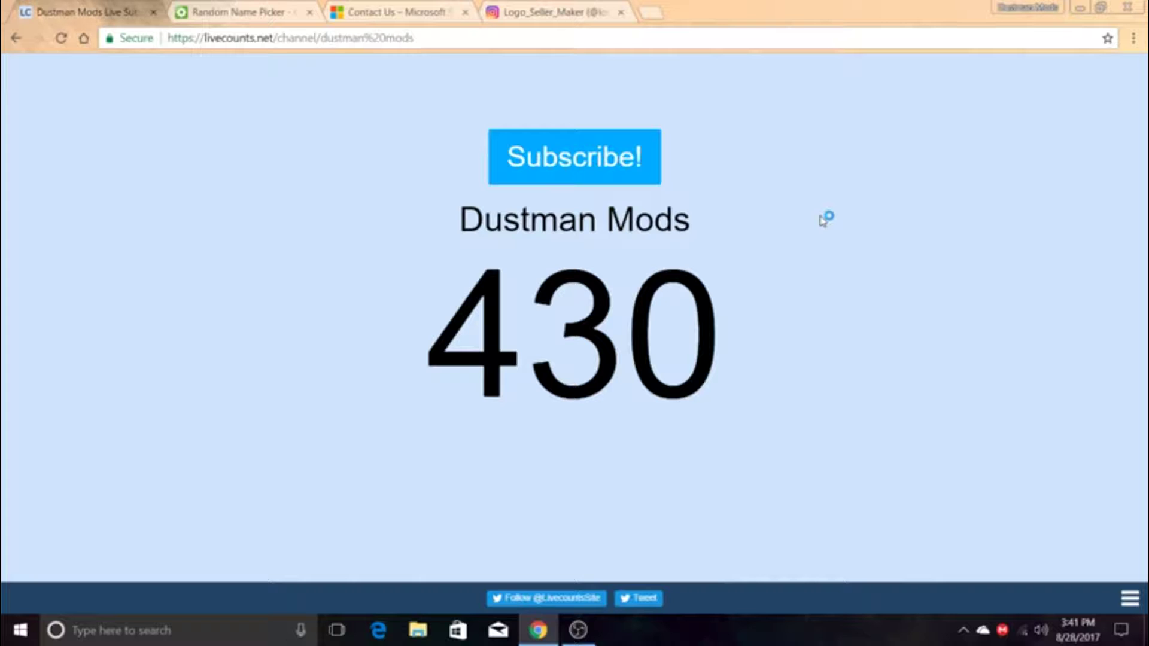
- Glance at the Random Name Picker, then reload the LiveCounts Dustman Mods page showing 430
key("ctrl+Tab")
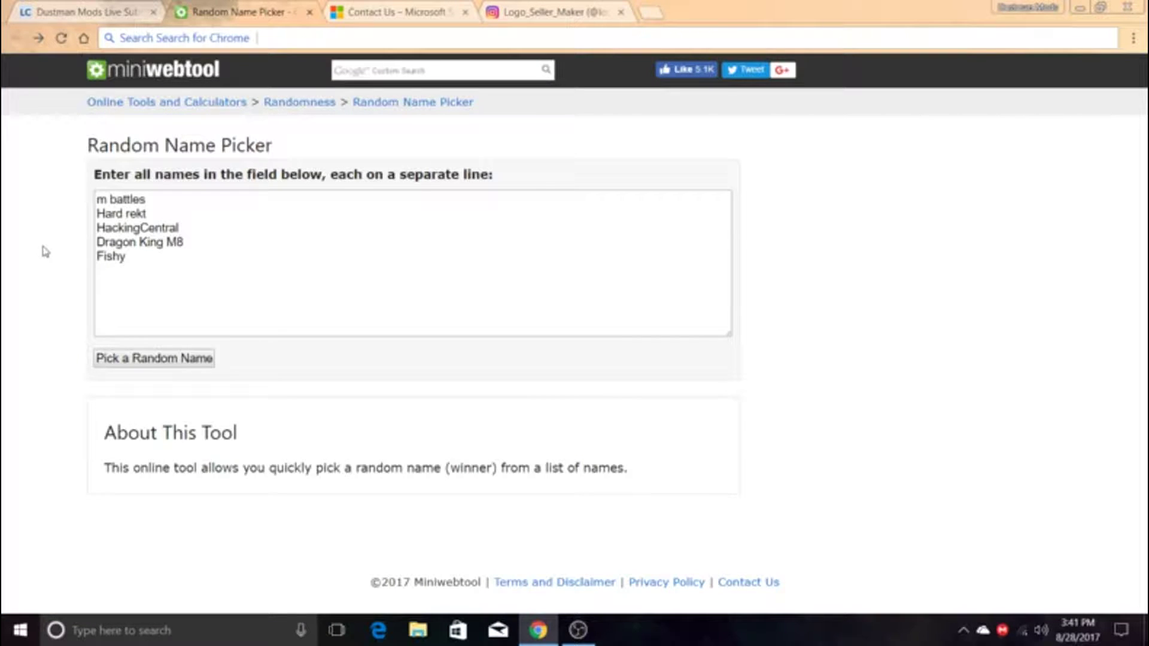
left_click(171, 359)
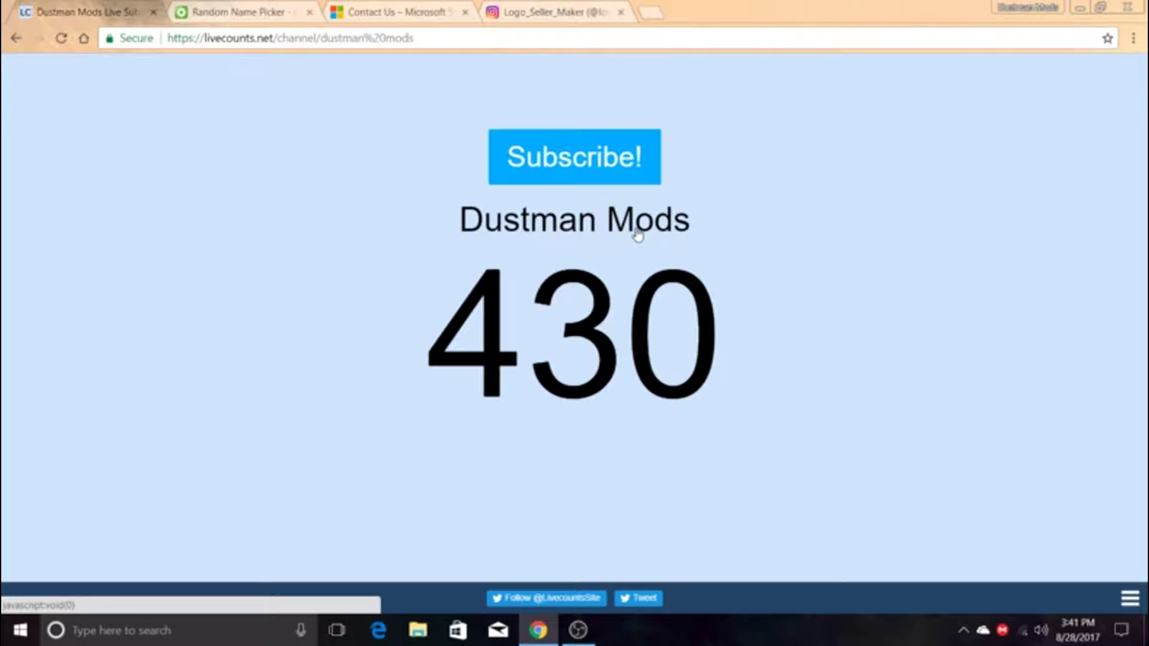
key("F5")
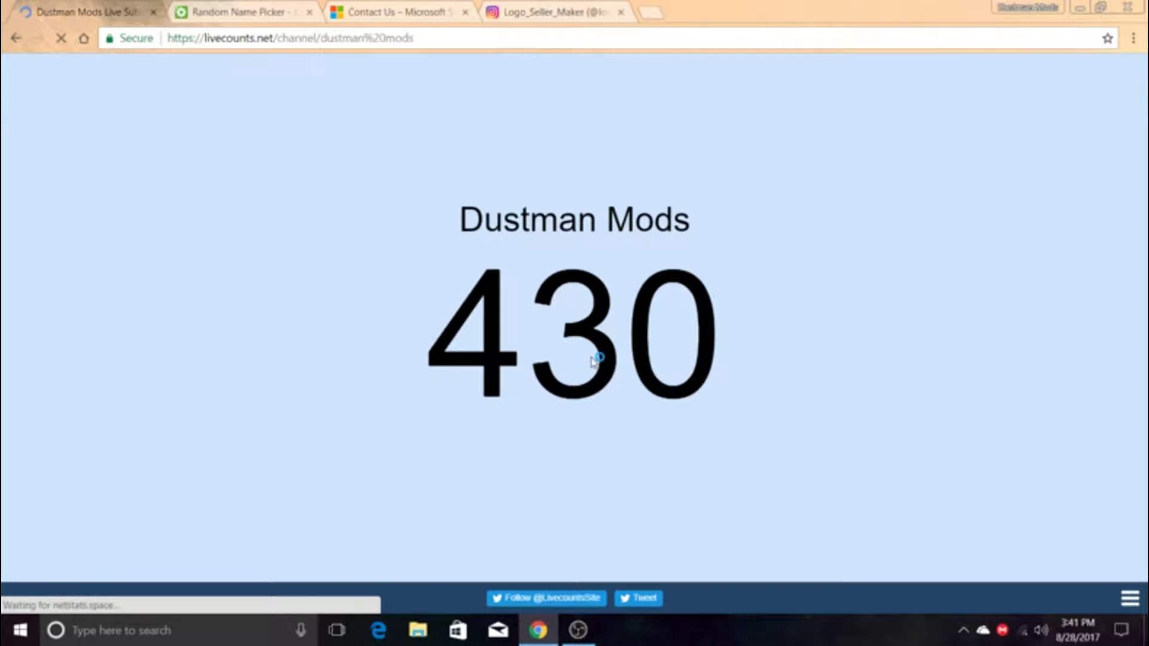
- Review the five entrant names, from m battles to Fishy, in the picker's names list
left_click(244, 11)
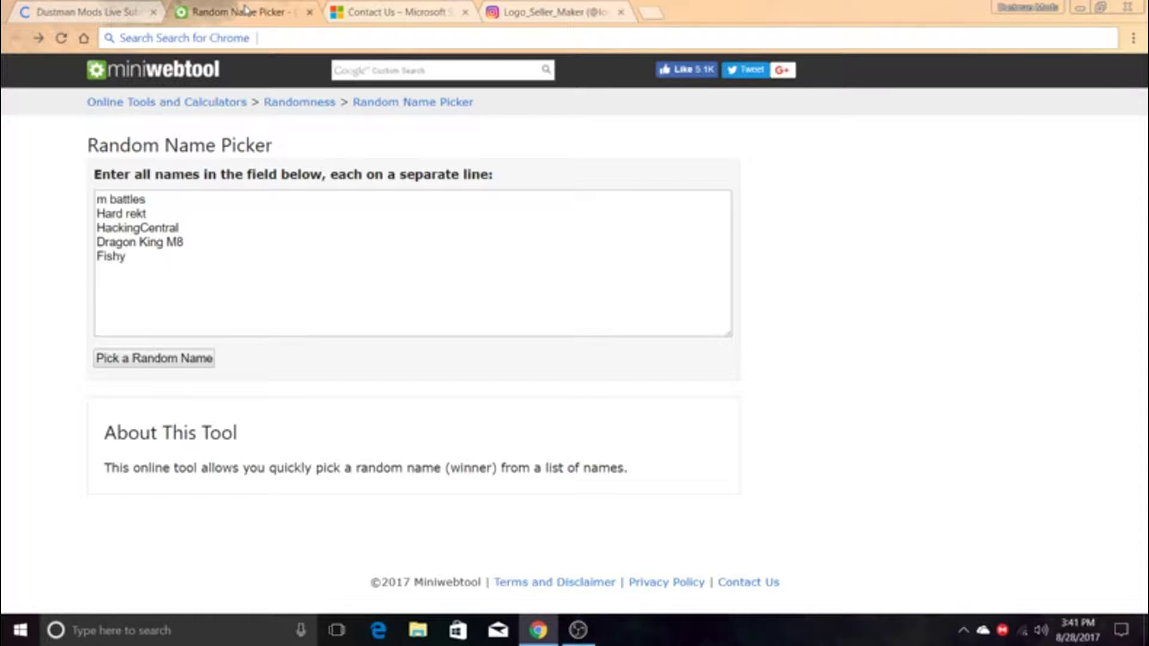
left_click(107, 207)
key("ctrl+a")
left_click(180, 261)
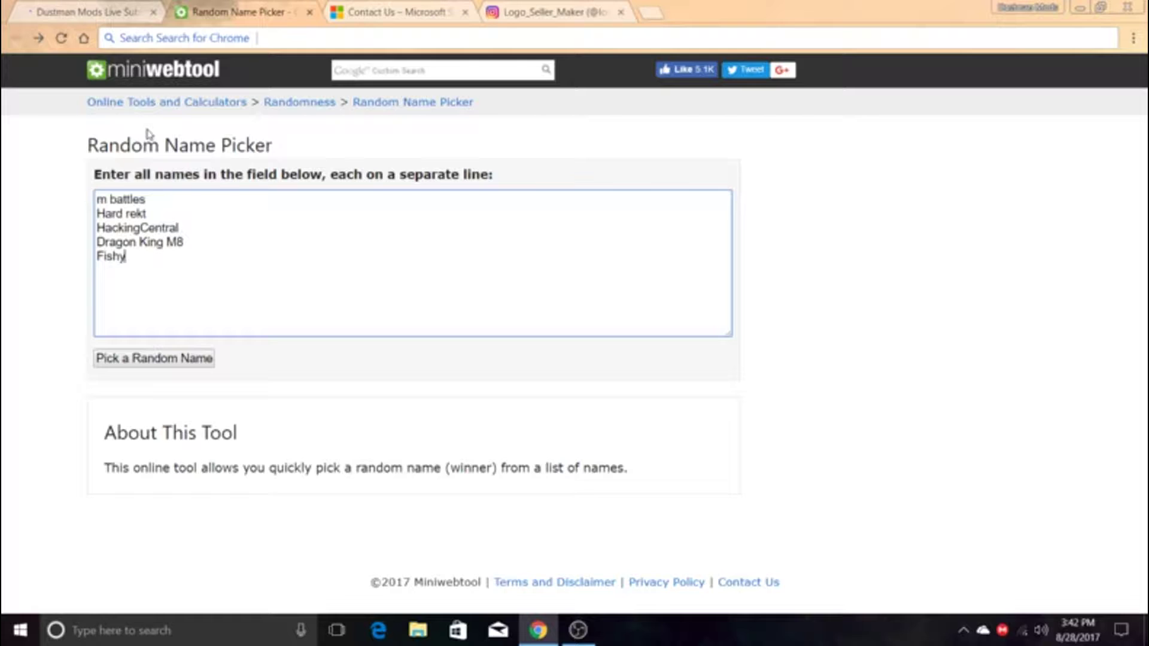
left_click_drag(149, 133, 256, 173)
left_click(153, 142)
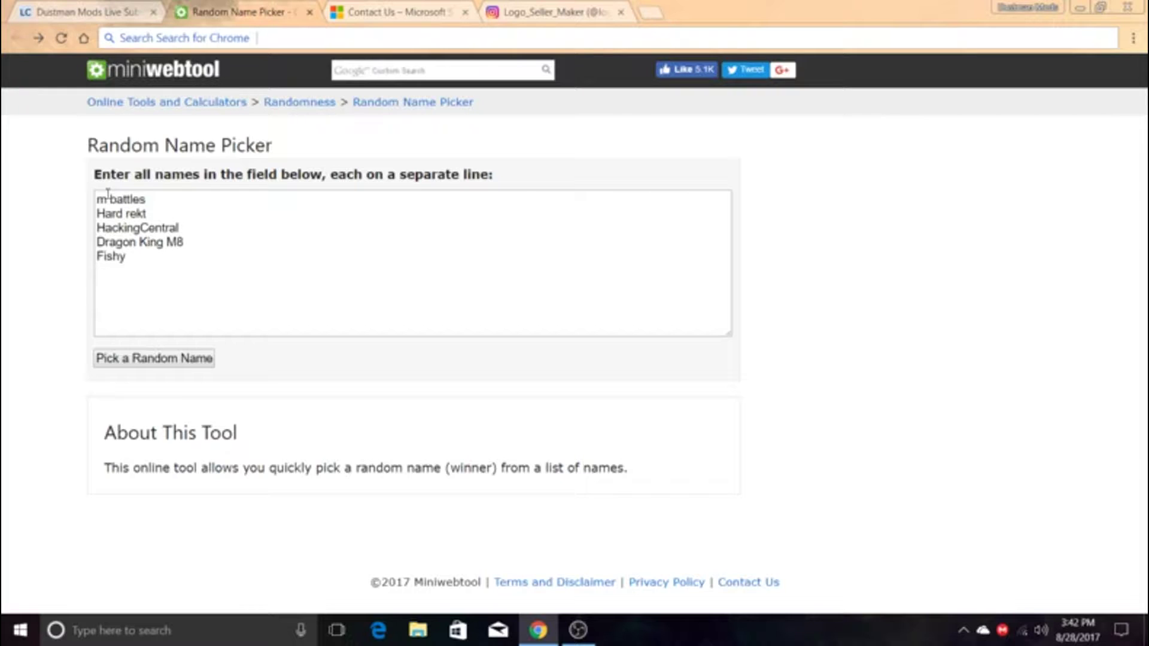
left_click(97, 194)
left_click(167, 259)
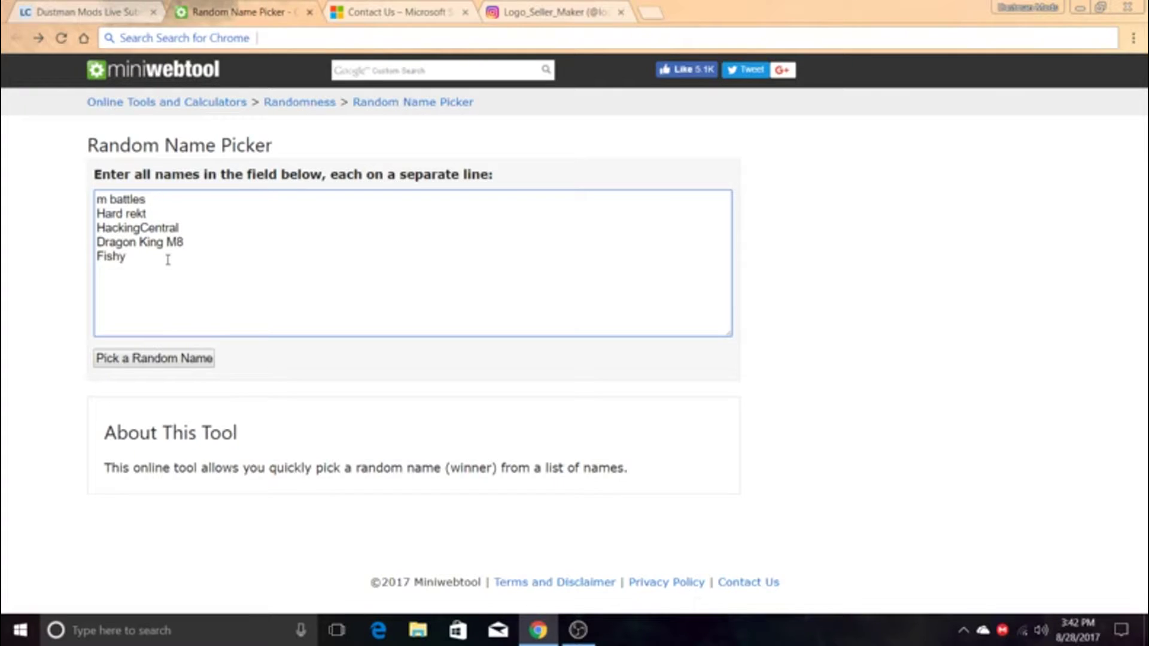
- Pick a random name from the five entrants, drawing Dragon King M8 as winner
left_click(180, 357)
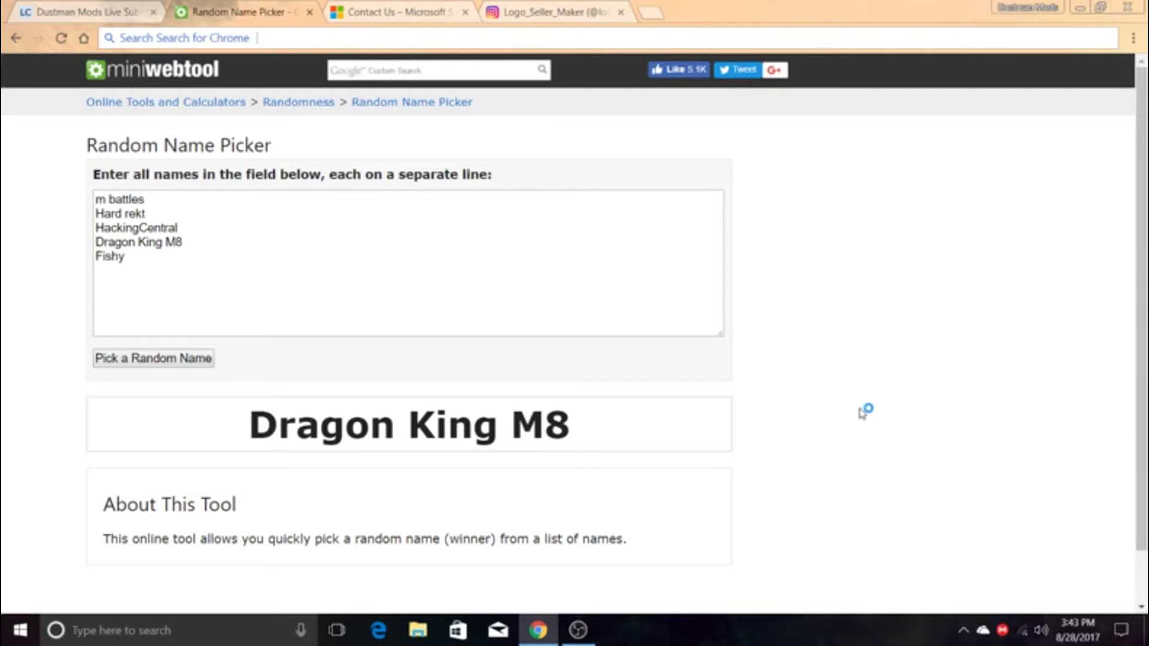
left_click_drag(183, 243, 43, 245)
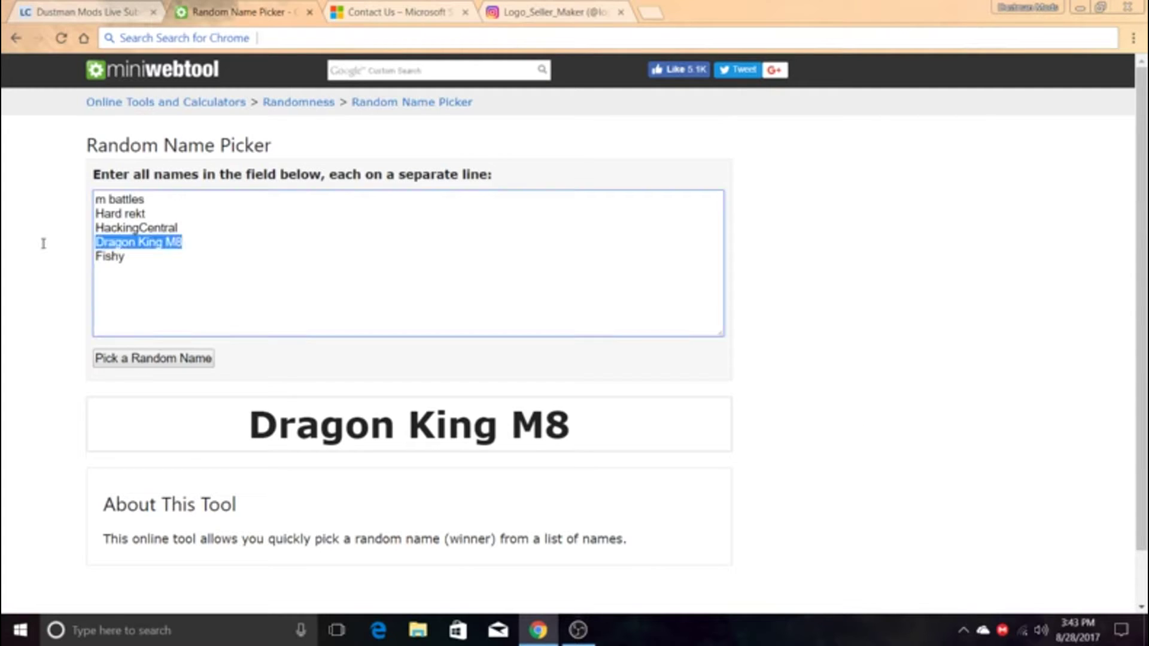
left_click_drag(181, 243, 123, 229)
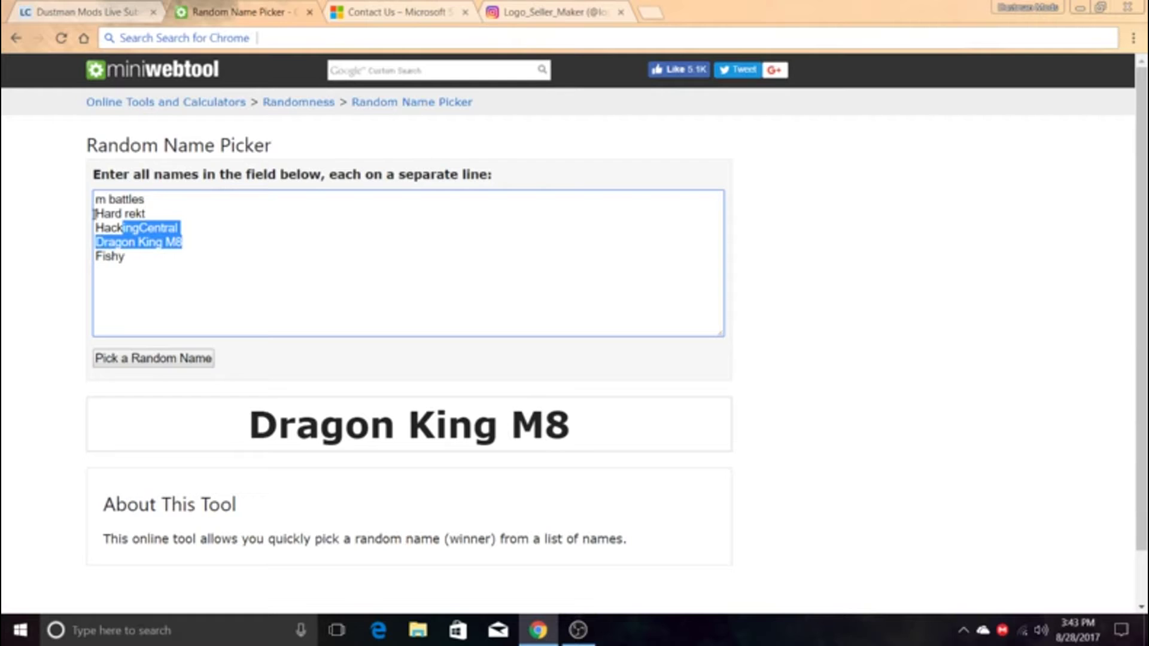
left_click(760, 146)
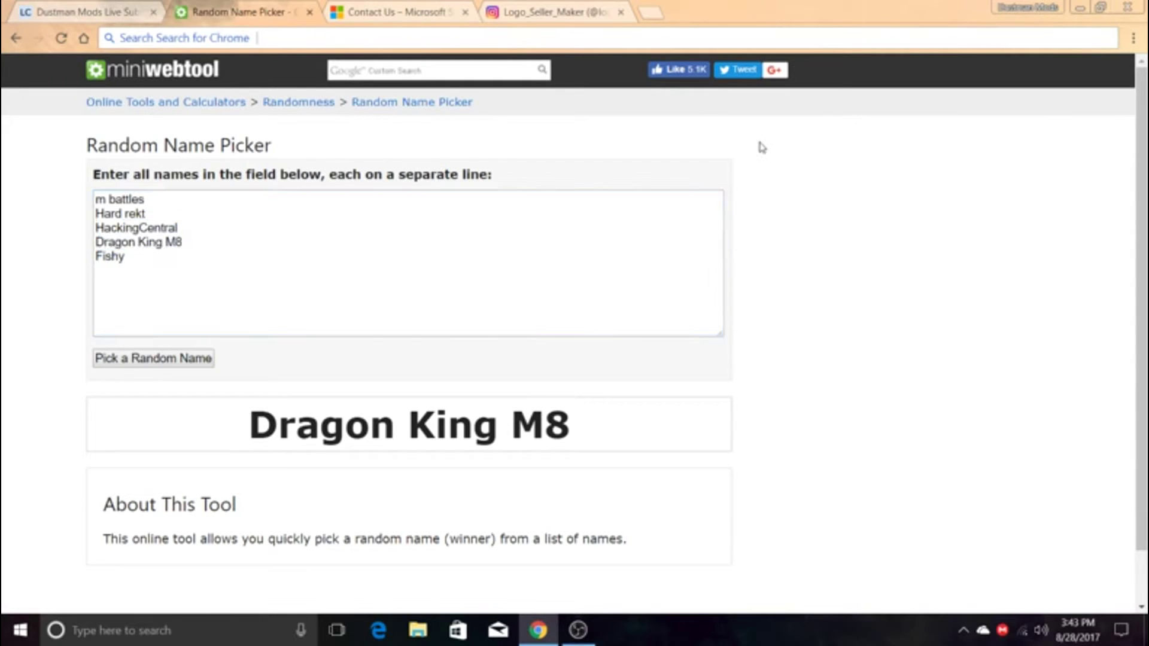